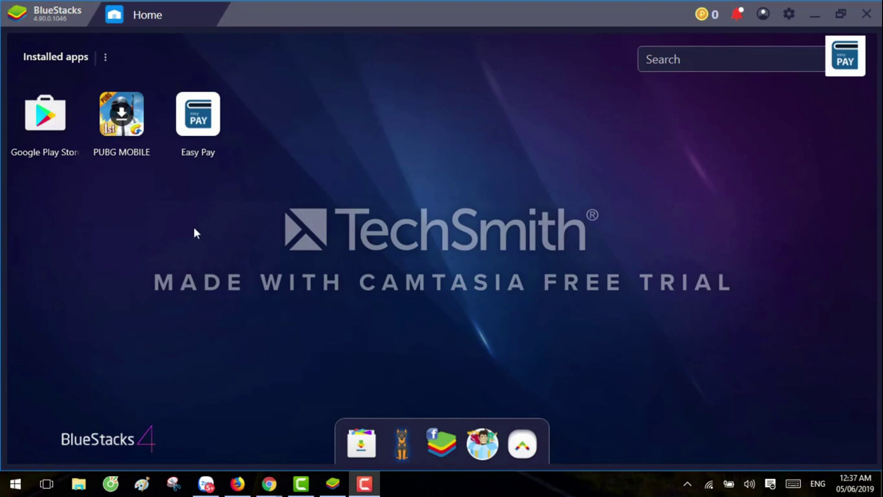
# Step: Bring the BlueStacks window to the front with its home screen of installed apps showing
pyautogui.click(46, 119)
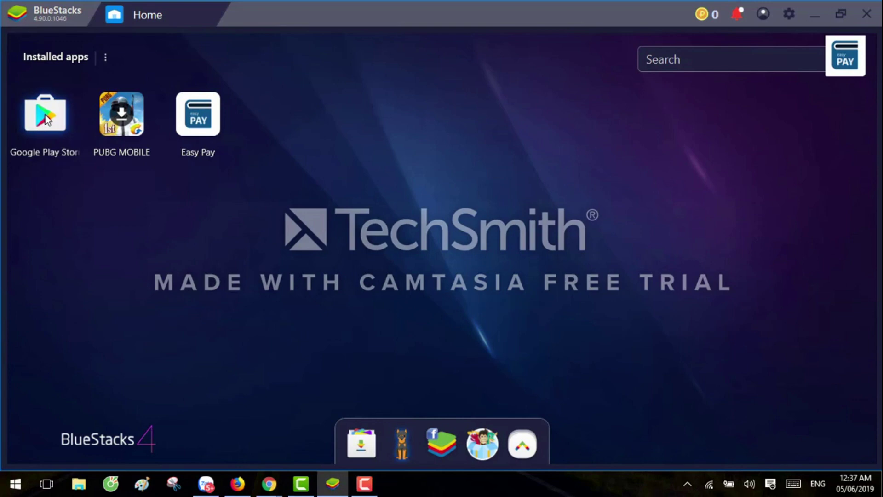
# Step: Search Google Play Store for 'easy pay wallet app'
pyautogui.click(46, 119)
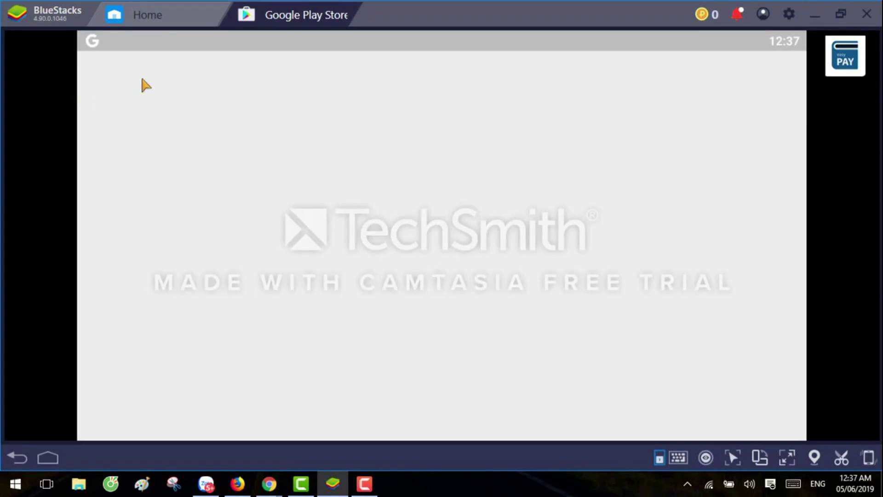
pyautogui.click(192, 78)
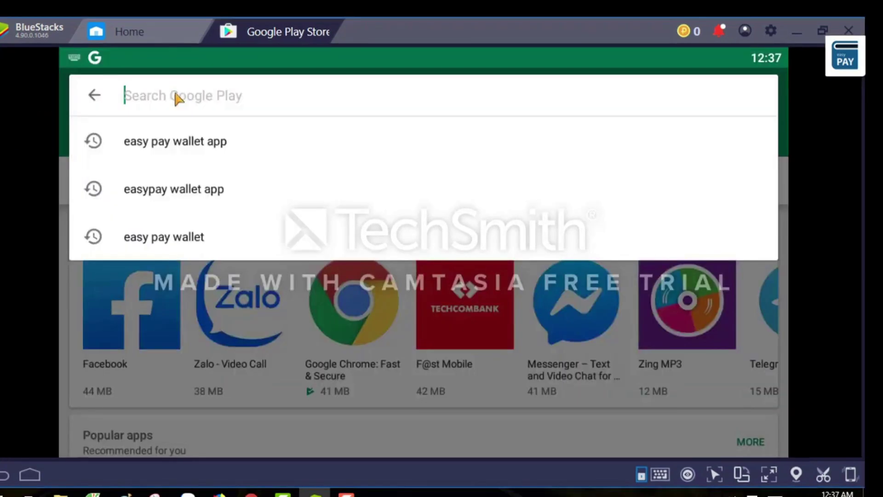
pyautogui.write('eas')
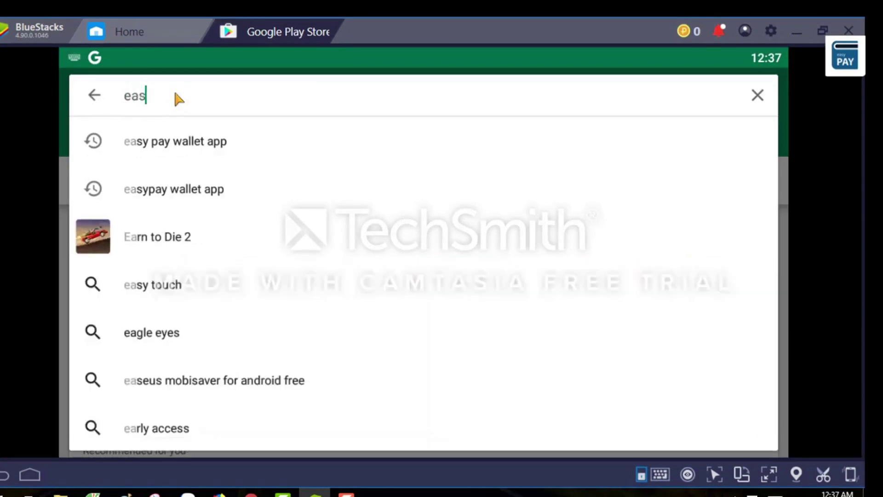
pyautogui.write('y p')
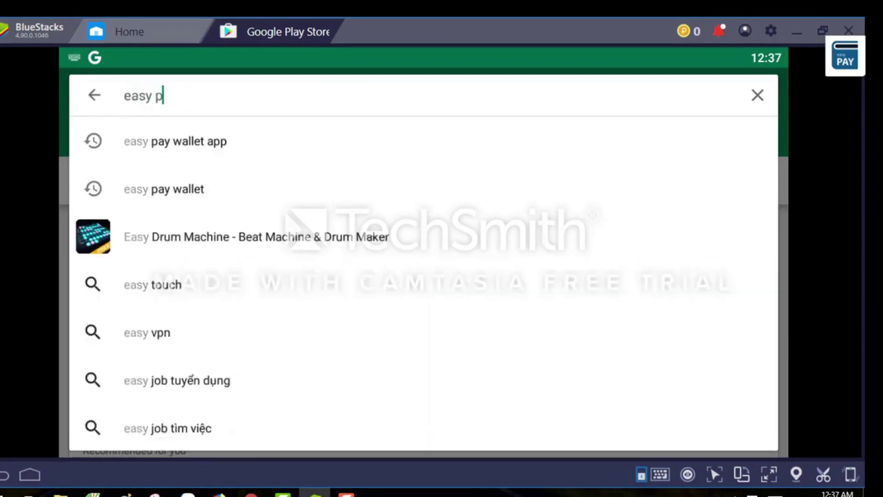
pyautogui.write('ay')
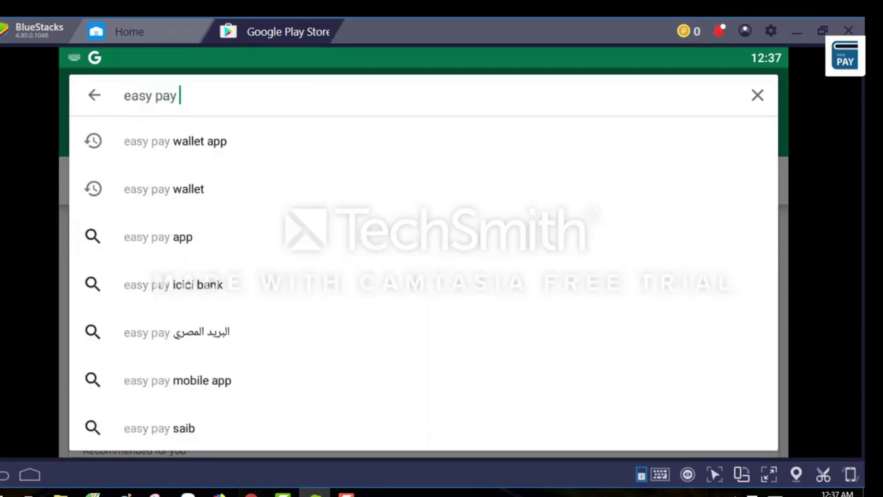
pyautogui.write(' u')
pyautogui.press('BackSpace')
pyautogui.write('w')
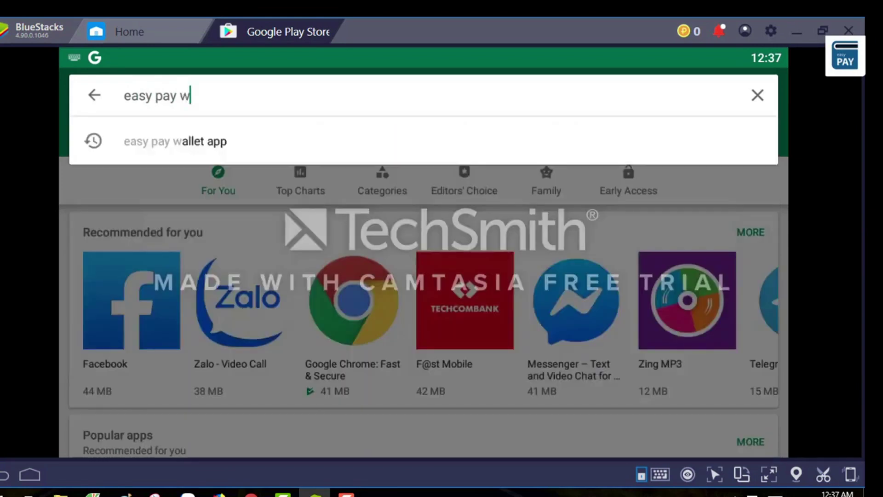
pyautogui.write('allet ')
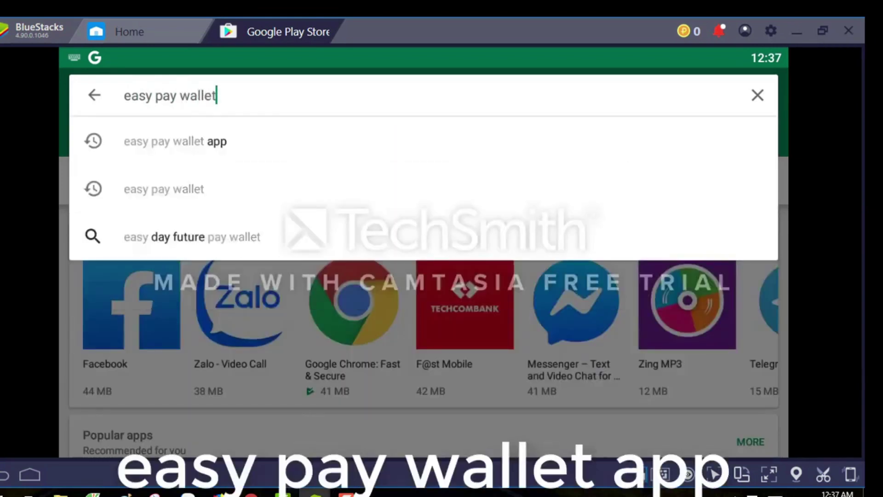
pyautogui.write('app')
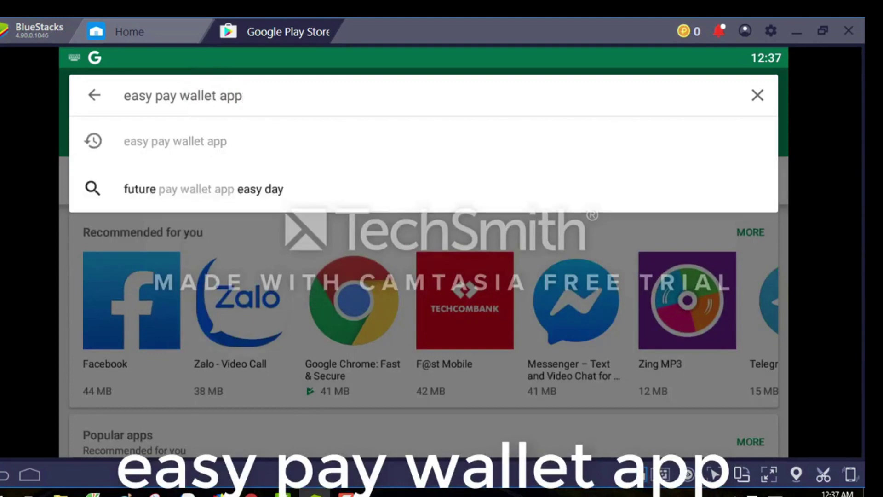
pyautogui.press('Return')
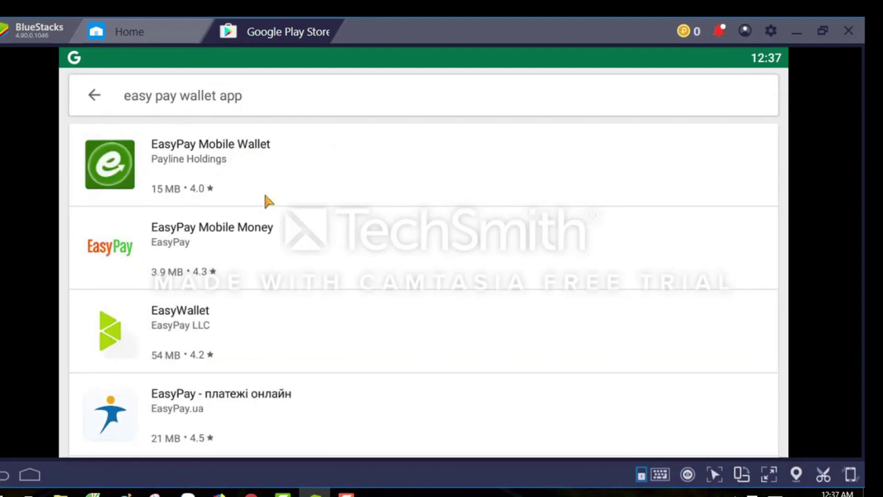
# Step: Open the Easy Pay - Cryptocurrency wallet listing to confirm it's installed, then close the store
pyautogui.scroll(-10, 269, 202)
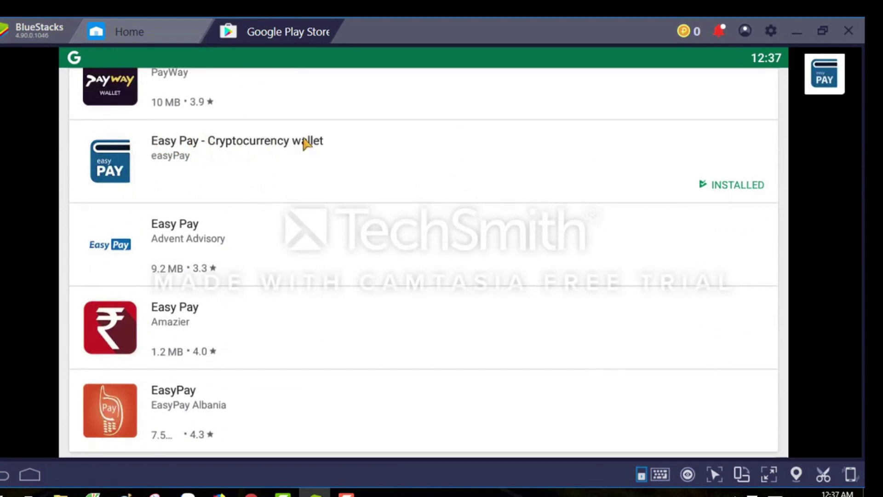
pyautogui.click(719, 185)
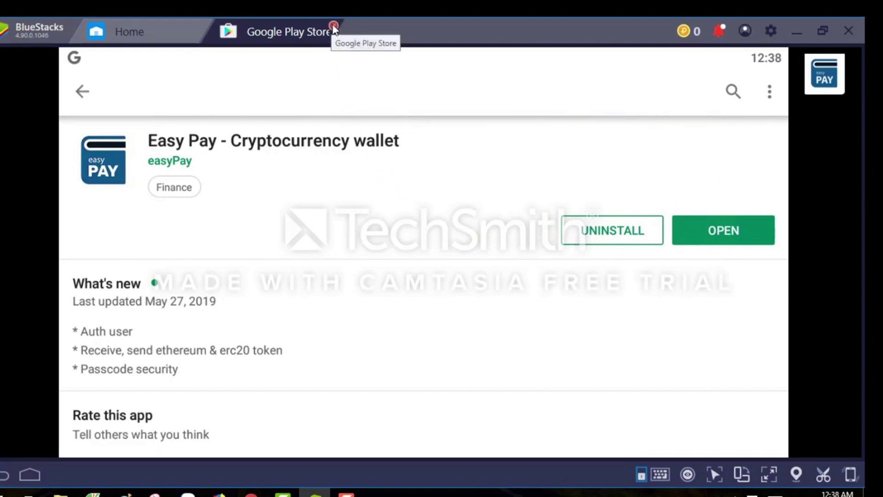
pyautogui.click(333, 25)
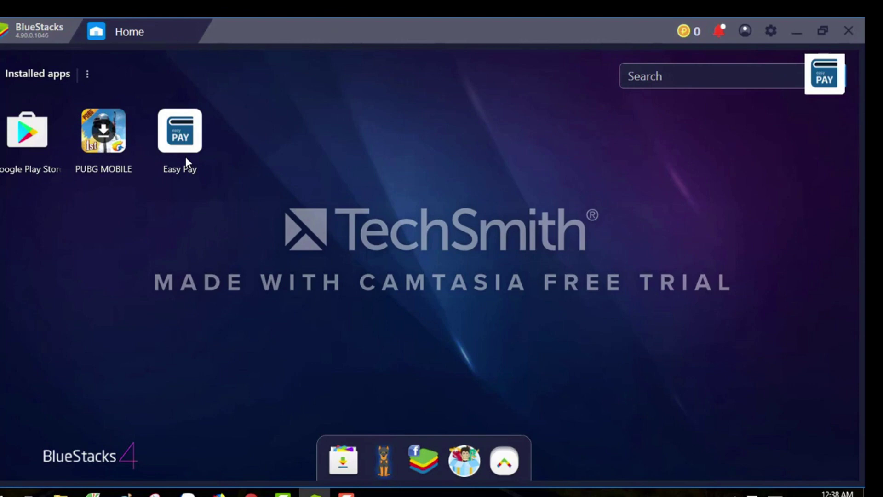
# Step: Launch Easy Pay from the home screen and choose REGISTER on its welcome screen
pyautogui.click(177, 132)
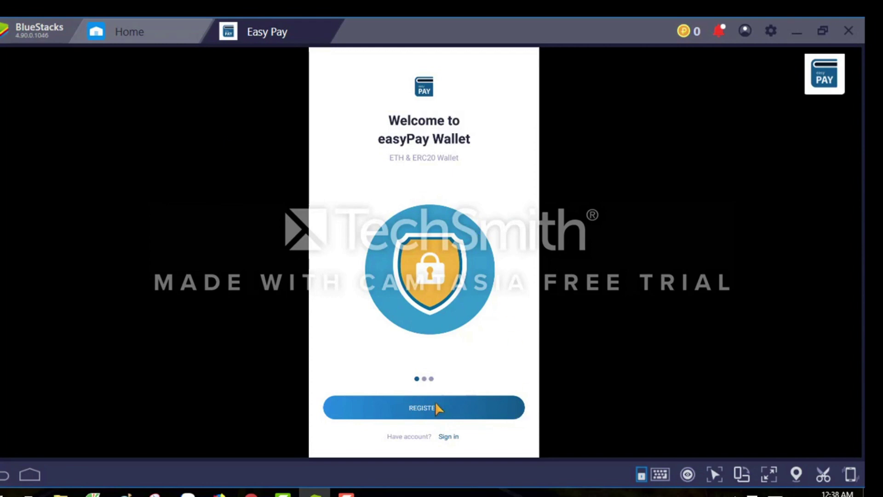
pyautogui.click(425, 407)
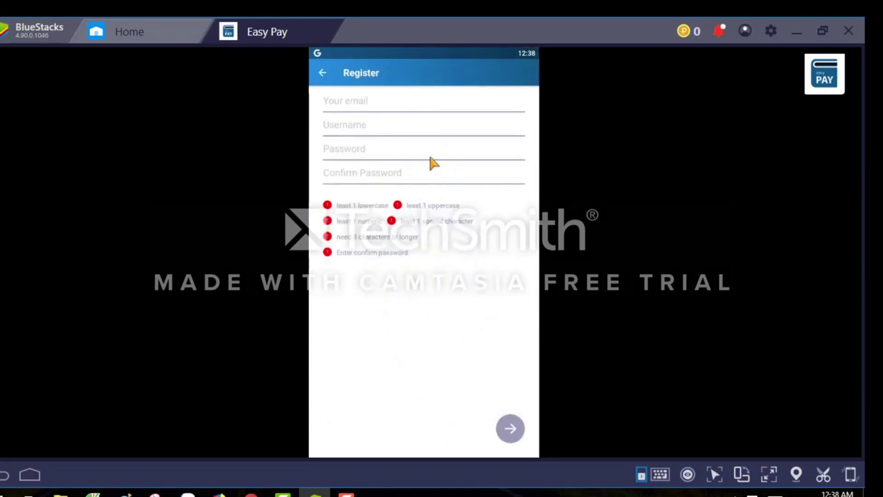
# Step: Fill in the account e-mail, a username and a strong password on the Register form
pyautogui.click(371, 99)
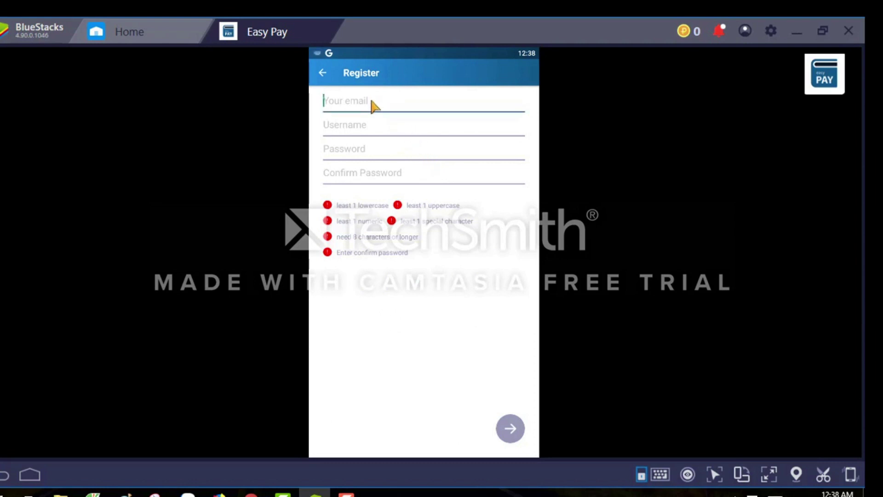
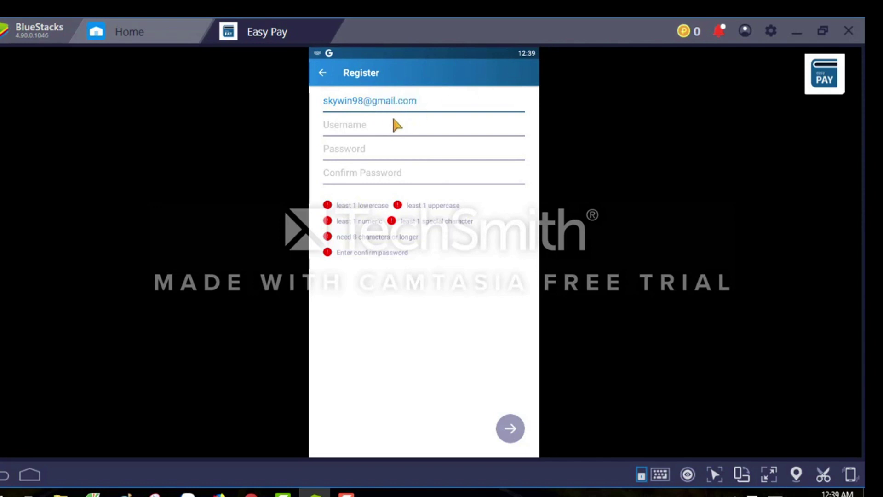
pyautogui.click(376, 125)
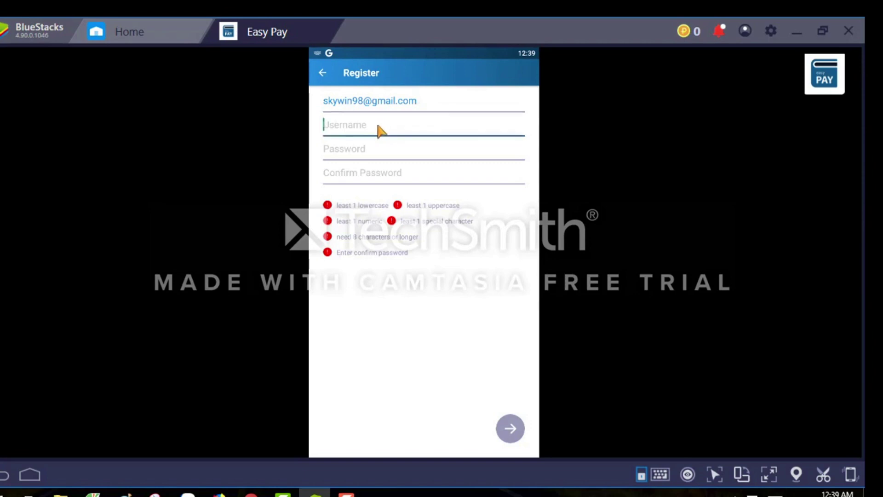
pyautogui.click(373, 148)
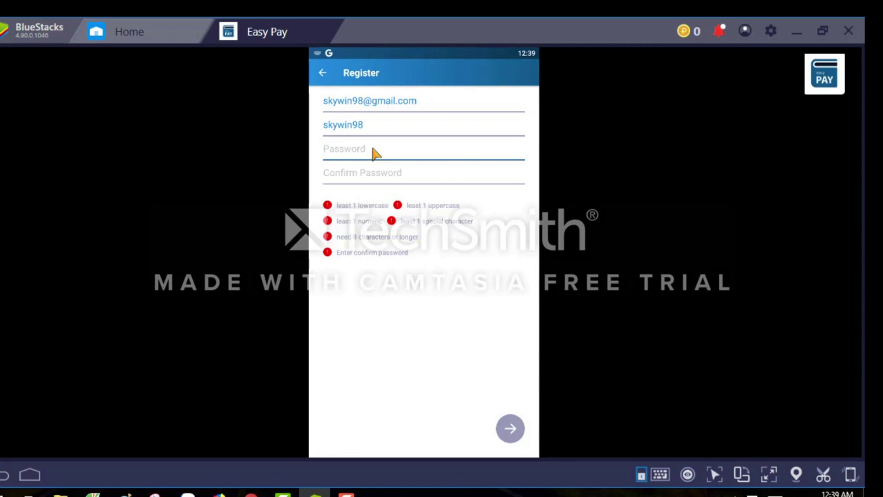
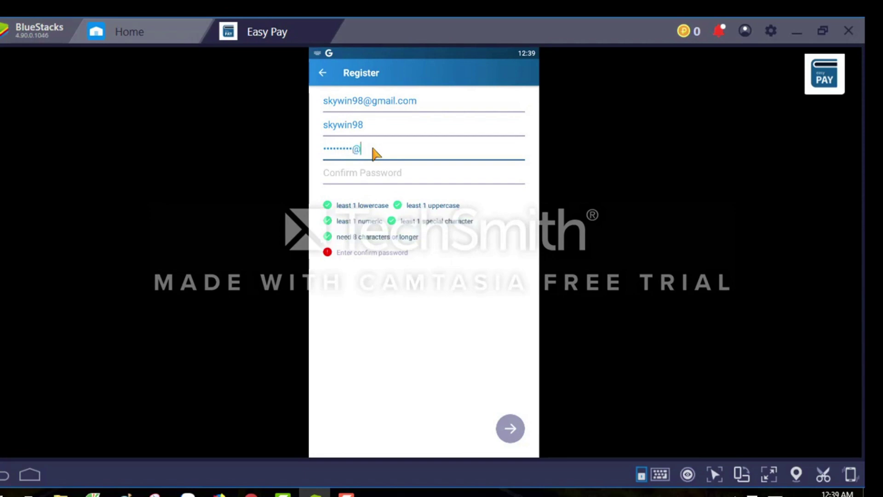
pyautogui.click(373, 175)
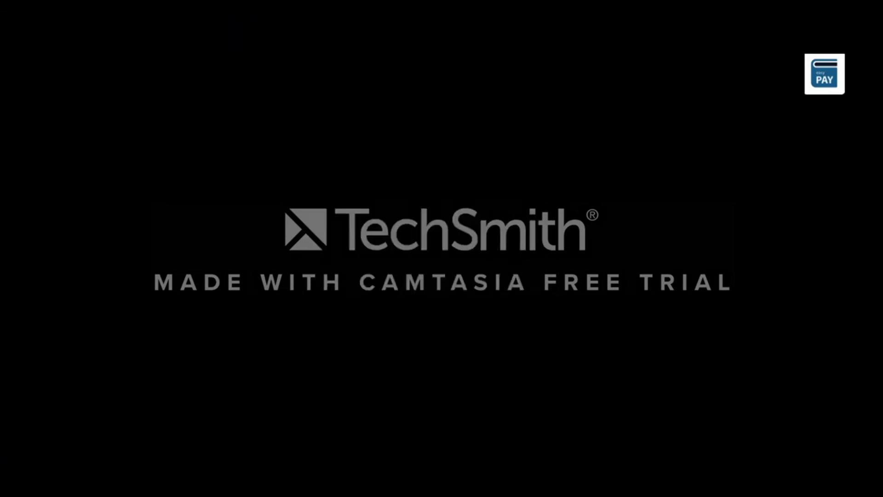
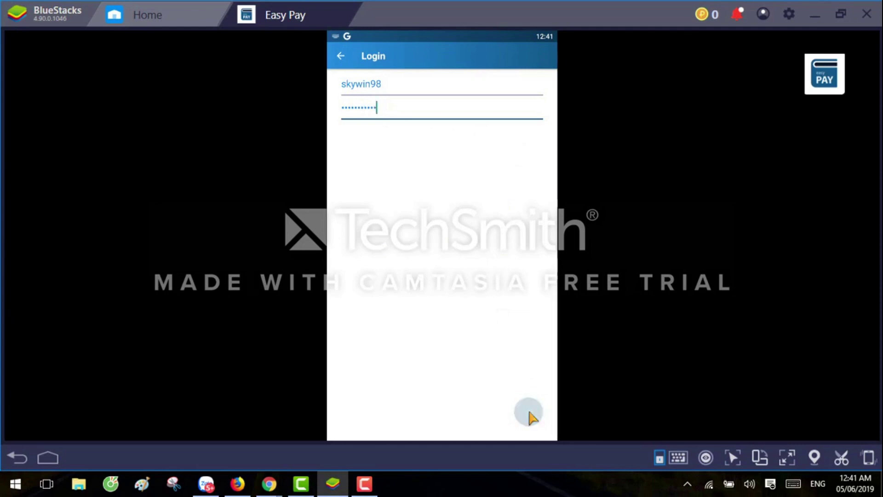
# Step: Enter the confirmation password and submit the registration to reach the wallet Dashboard
pyautogui.click(529, 413)
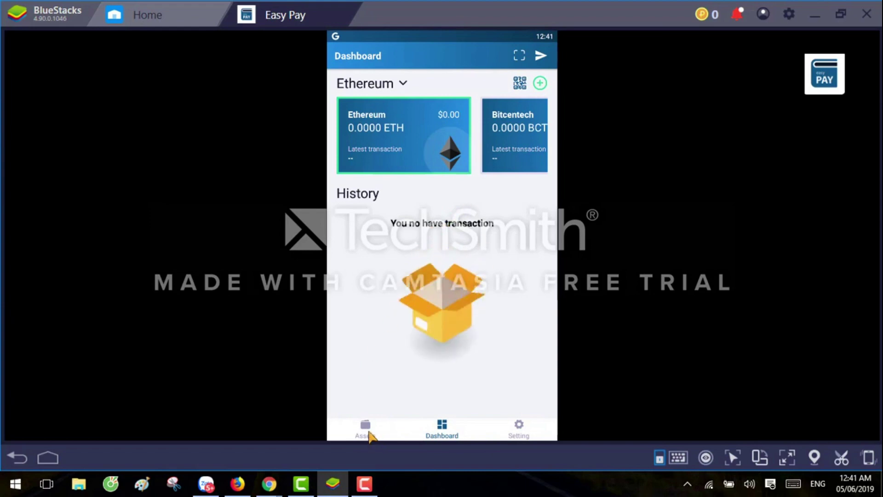
# Step: Add BNB from the Add Asset list and verify it appears under Ethereum and Bitcentech
pyautogui.click(366, 430)
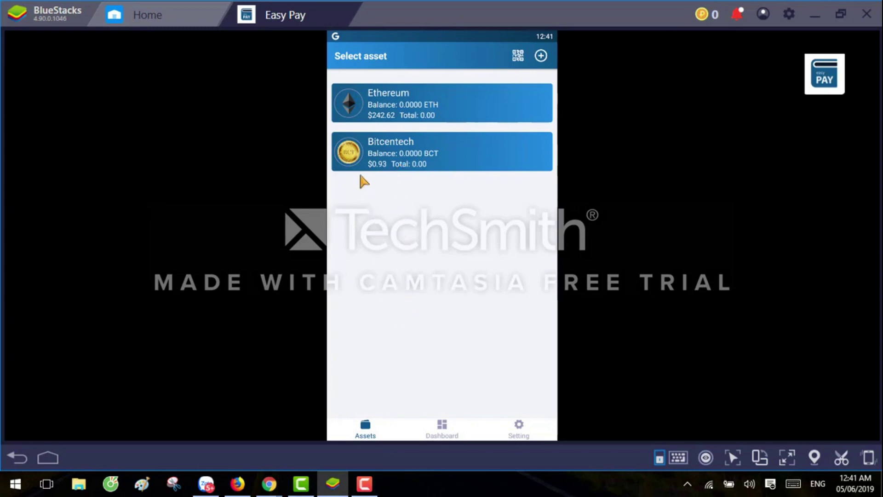
pyautogui.click(443, 426)
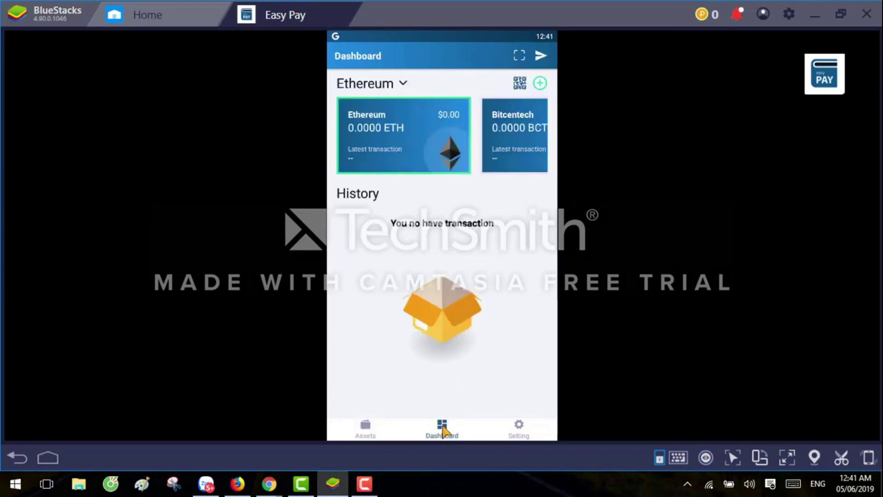
pyautogui.click(540, 83)
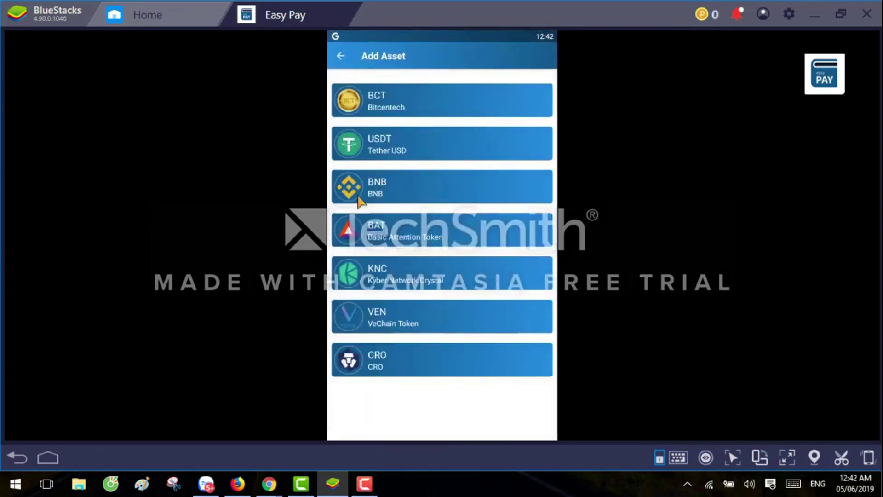
pyautogui.click(367, 191)
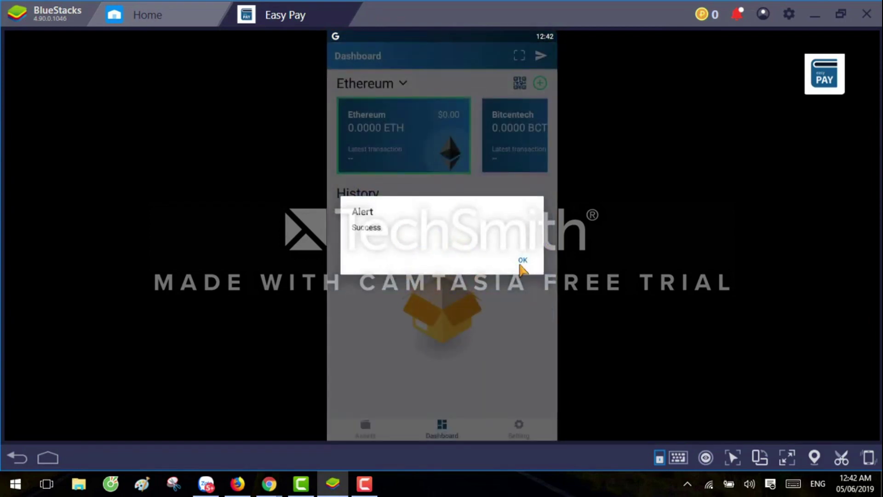
pyautogui.click(522, 264)
pyautogui.click(365, 431)
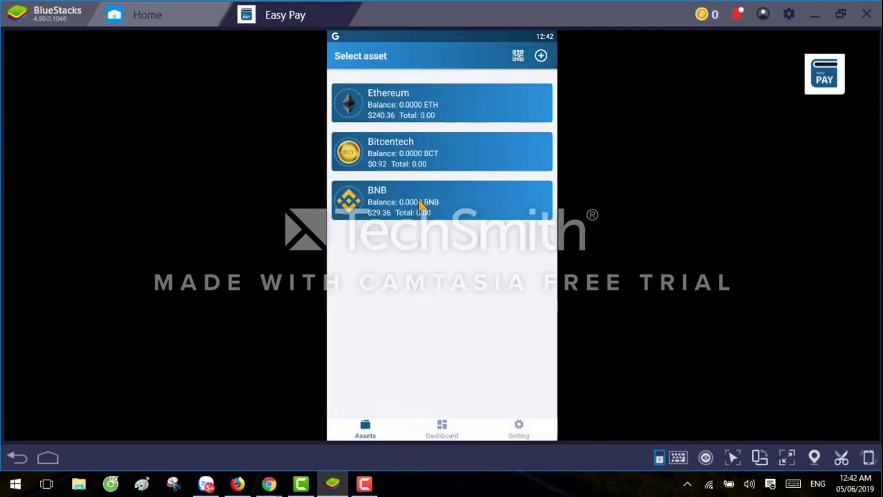
# Step: Look over the Change Password form in Setting and back out without changing the password
pyautogui.click(520, 430)
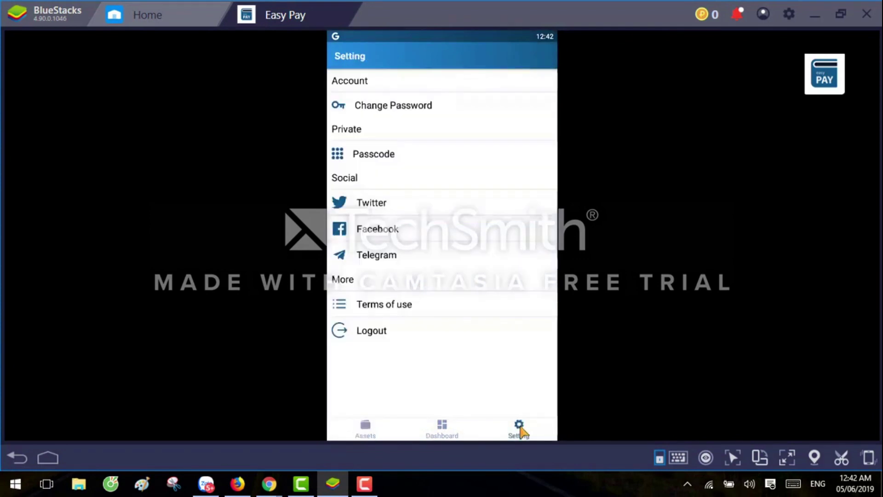
pyautogui.click(382, 106)
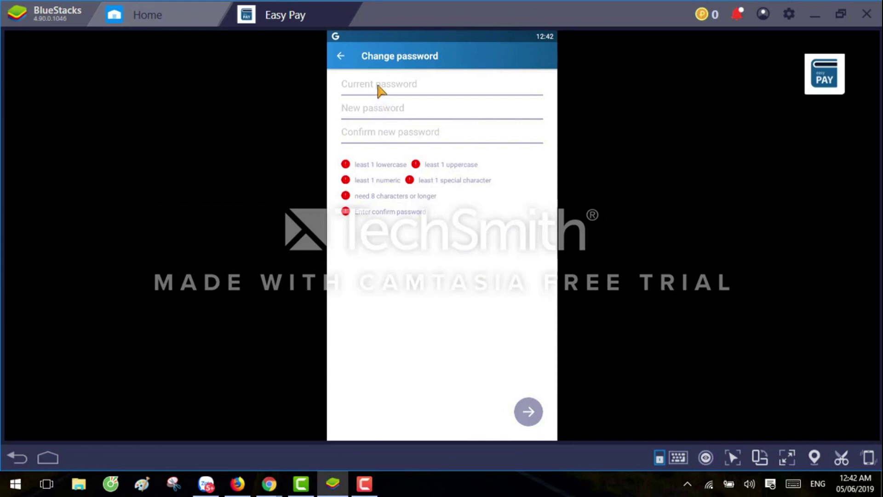
pyautogui.click(377, 85)
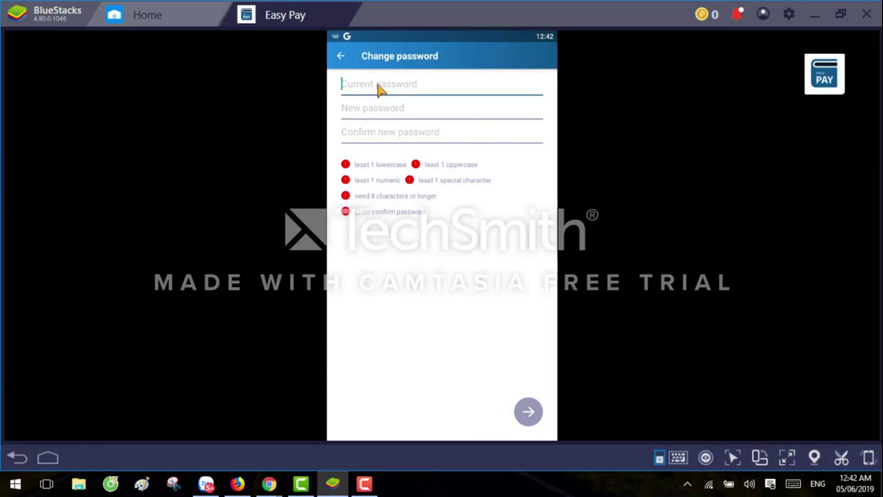
pyautogui.click(410, 113)
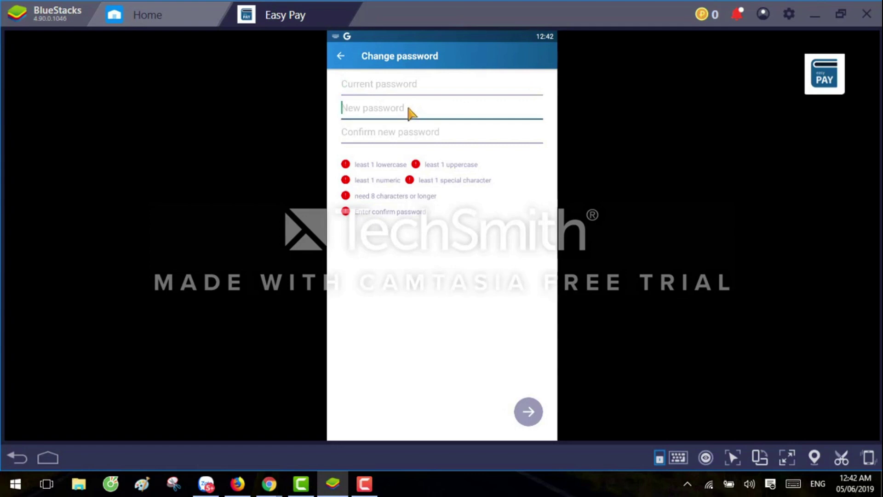
pyautogui.click(404, 127)
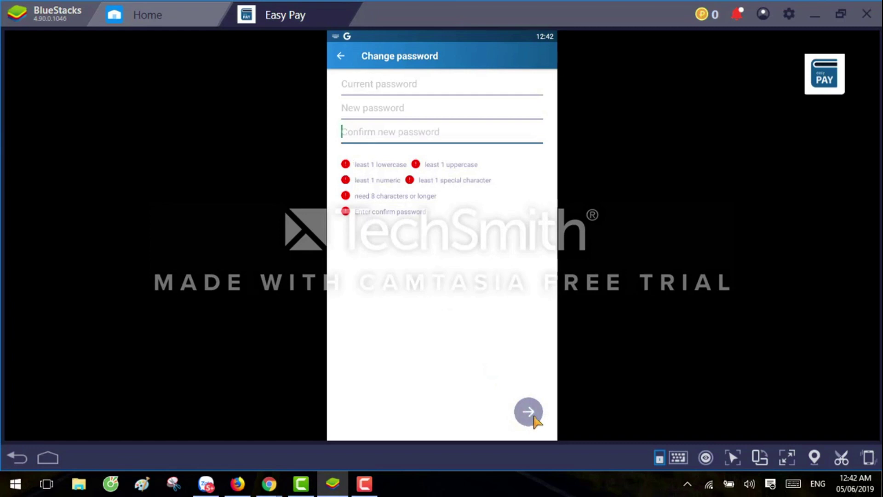
pyautogui.click(341, 57)
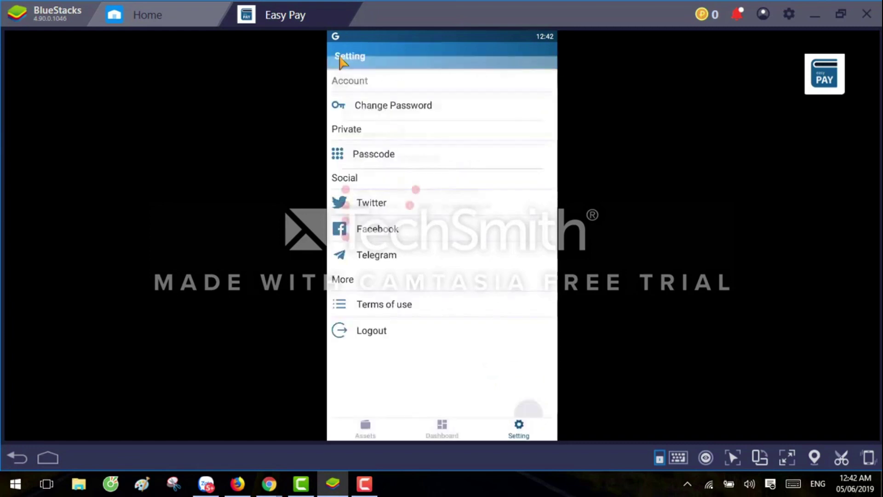
# Step: Start a new passcode from Setting and enter six digits on the keypad
pyautogui.click(368, 156)
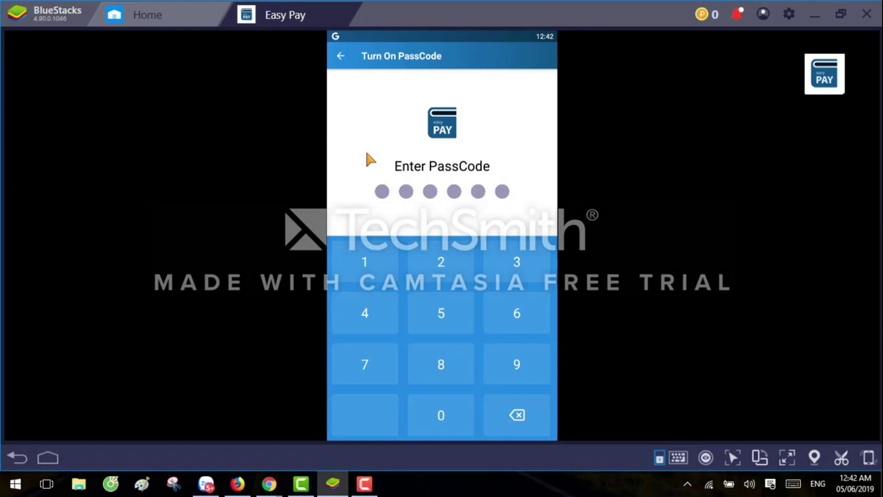
pyautogui.click(371, 265)
pyautogui.click(442, 263)
pyautogui.click(506, 263)
pyautogui.click(363, 322)
pyautogui.click(442, 315)
pyautogui.click(521, 313)
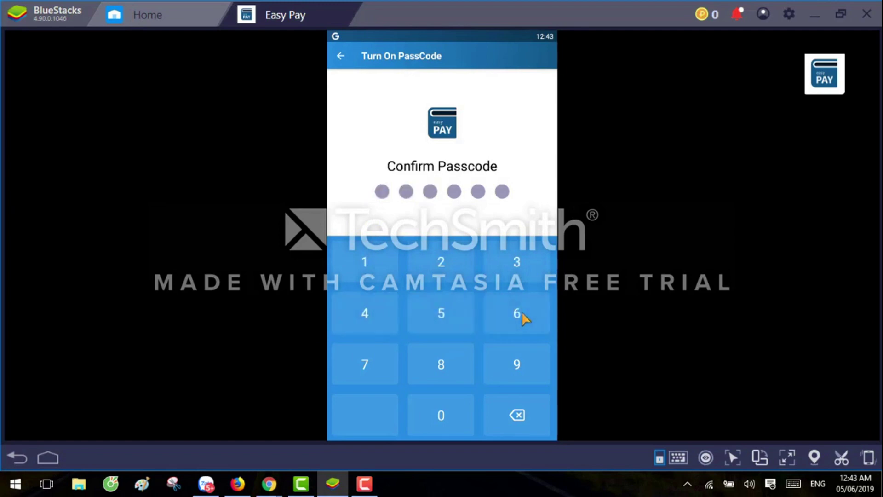
# Step: Re-enter the same six digits to confirm the passcode and dismiss the success alert
pyautogui.click(373, 266)
pyautogui.click(442, 264)
pyautogui.click(506, 263)
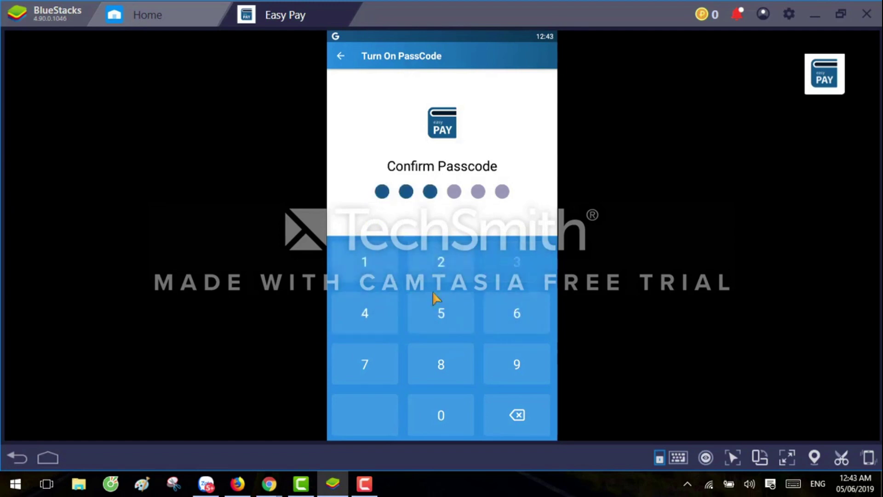
pyautogui.click(368, 313)
pyautogui.click(462, 310)
pyautogui.click(509, 307)
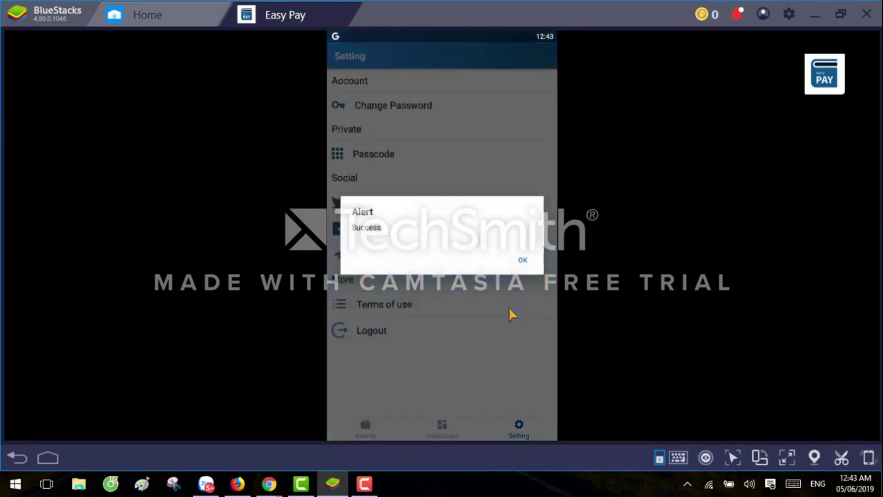
pyautogui.click(517, 261)
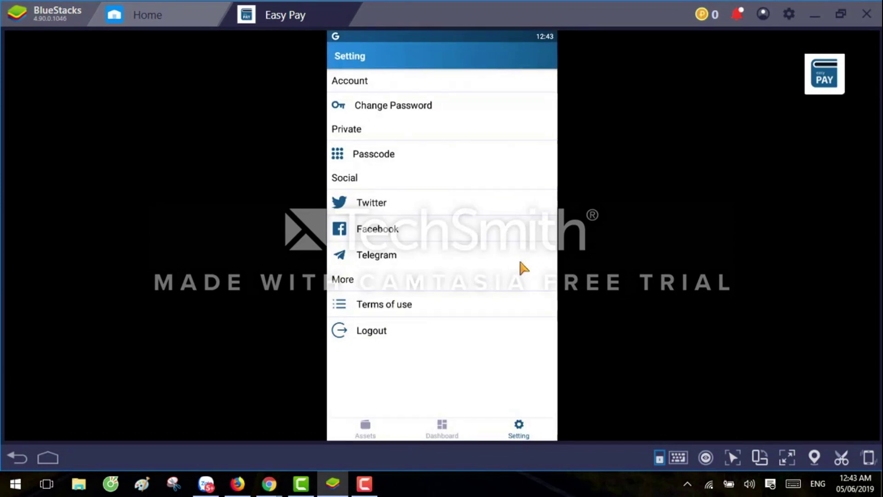
# Step: Return to the Dashboard and open the asset list showing Ethereum, Bitcentech and BNB
pyautogui.click(442, 428)
pyautogui.click(359, 426)
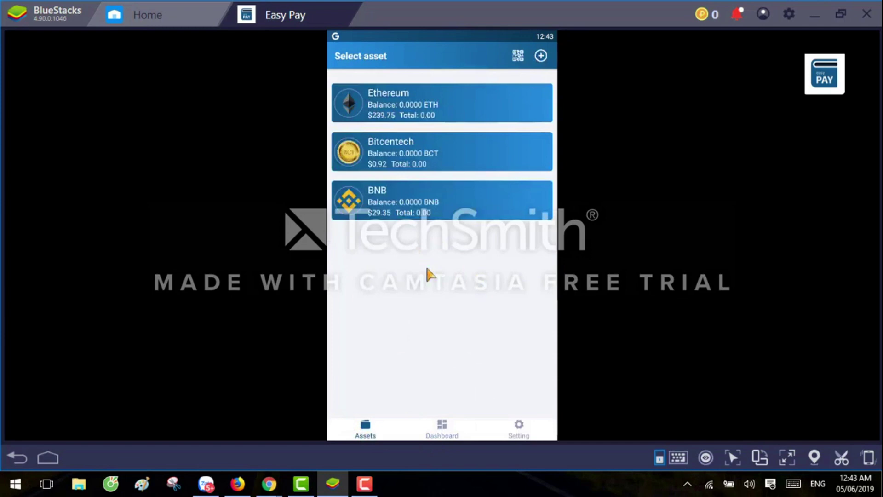